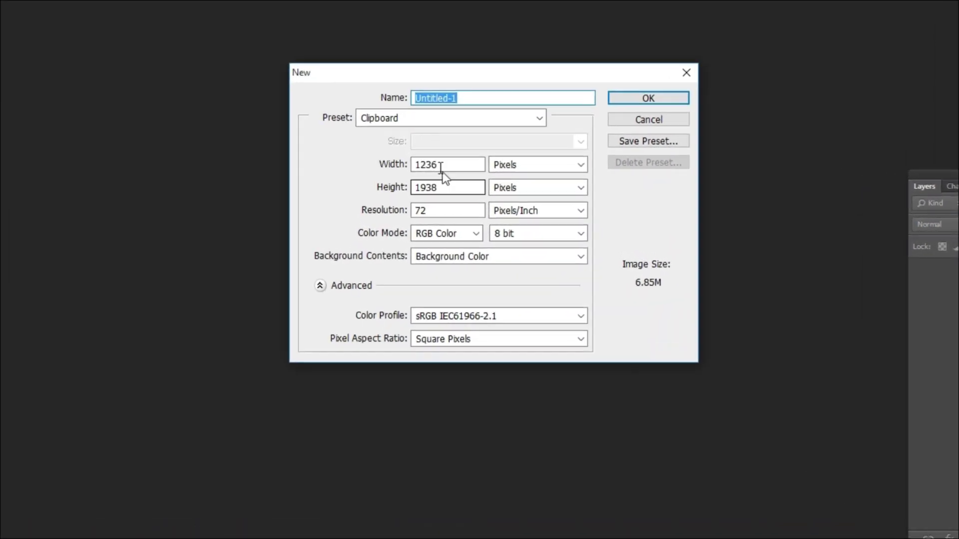
Set the new document's size to 1280 × 720 pixels and its resolution to 300 pixels/inch
double_click(438, 158)
text(1)
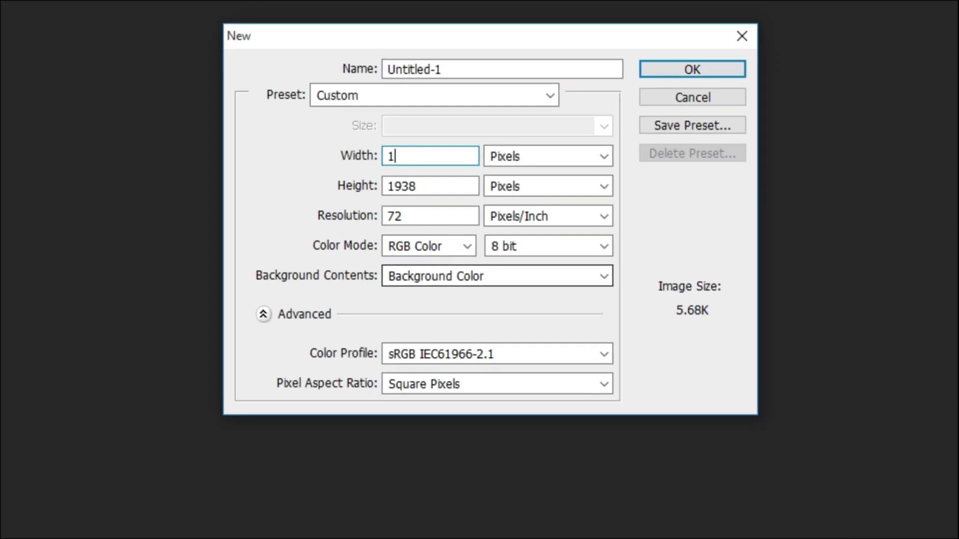
text(280)
double_click(418, 187)
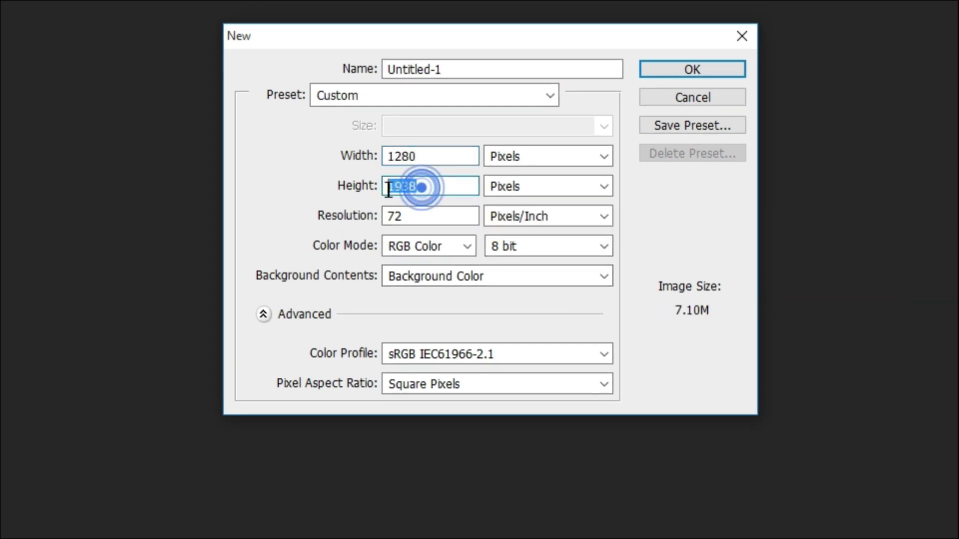
text(720)
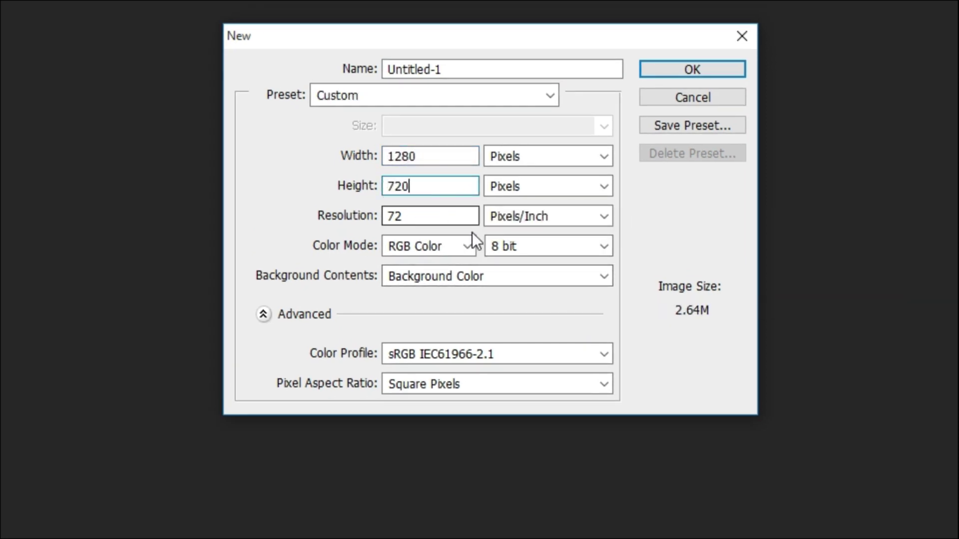
double_click(422, 216)
text(300)
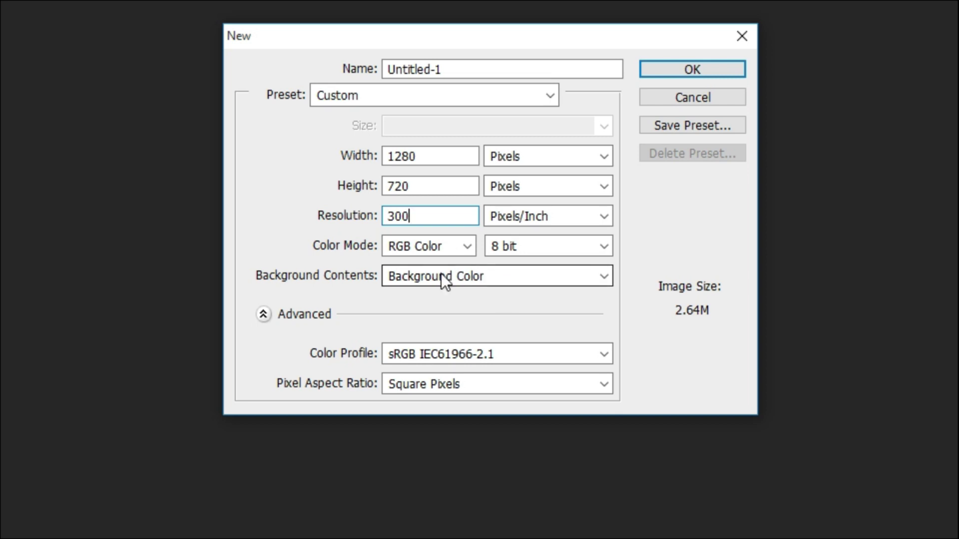
Create the document with Background Color as its background contents
click(427, 277)
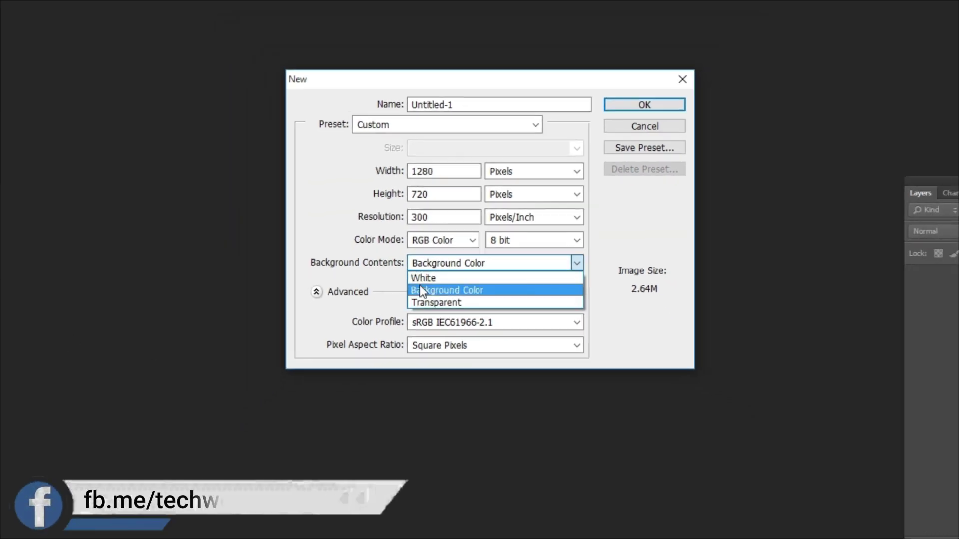
click(434, 278)
click(623, 117)
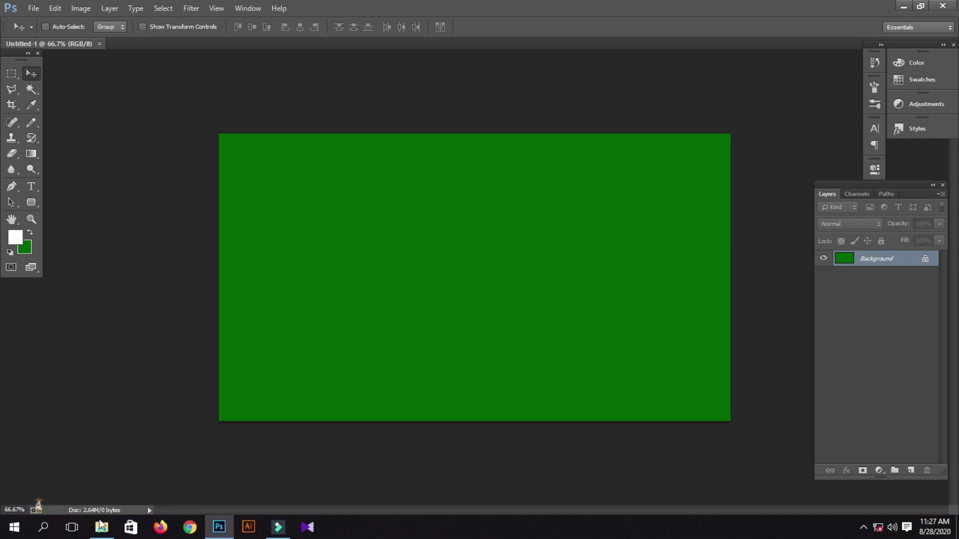
Switch to File Explorer and open the cut-out picture IMG_20200811_132251.png from New folder (4) in Photoshop
mouse_move(100, 530)
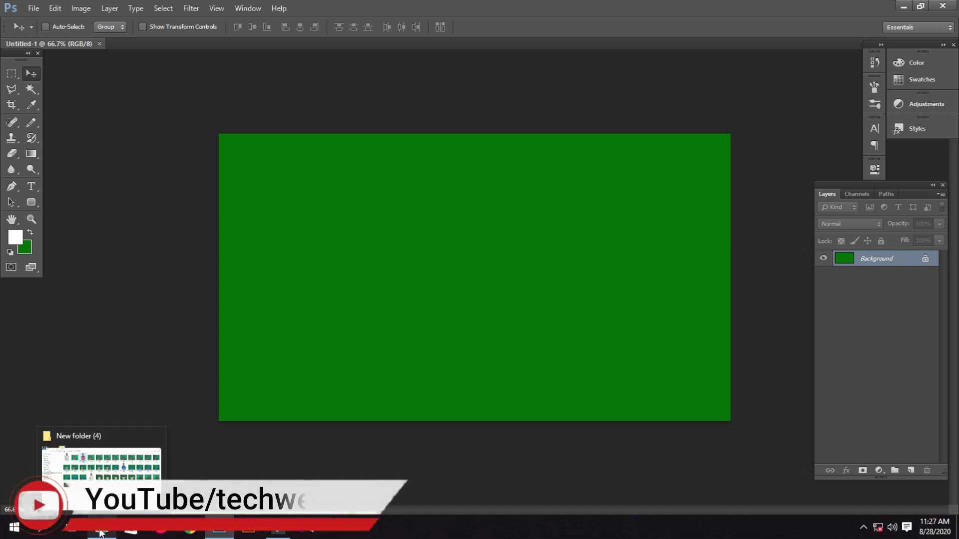
click(100, 532)
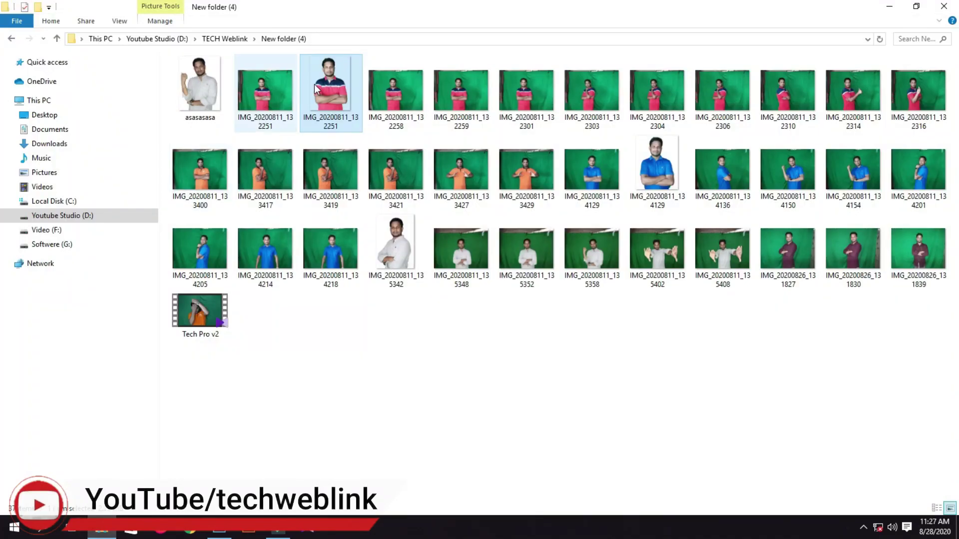
drag(331, 95, 240, 43)
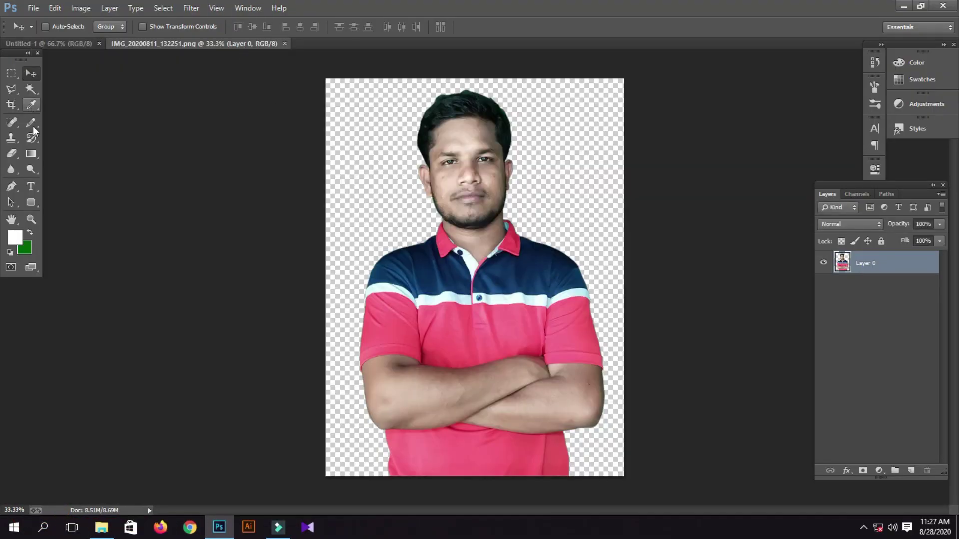
Copy the man's cut-out using a Magic Wand selection of its transparent surroundings and paste it into Untitled-1
click(31, 89)
click(389, 207)
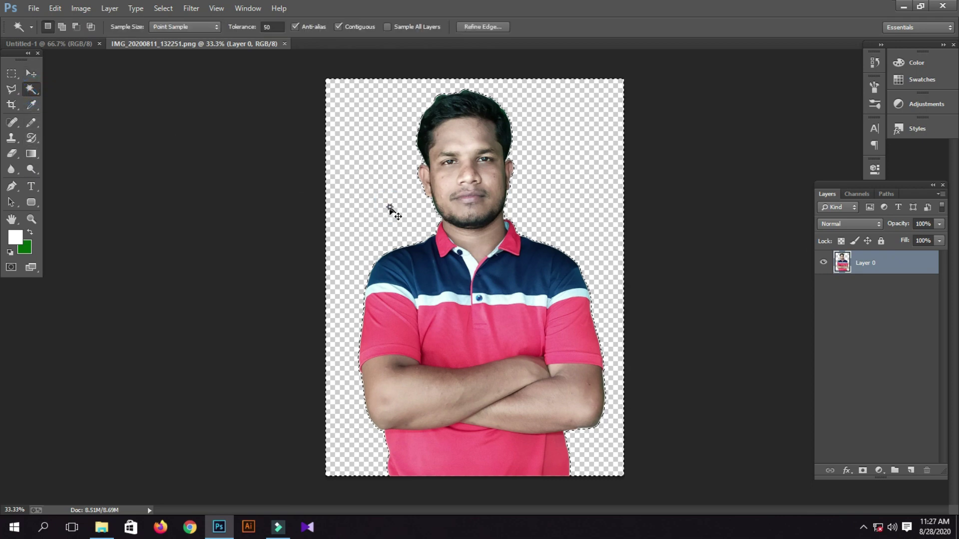
click(90, 44)
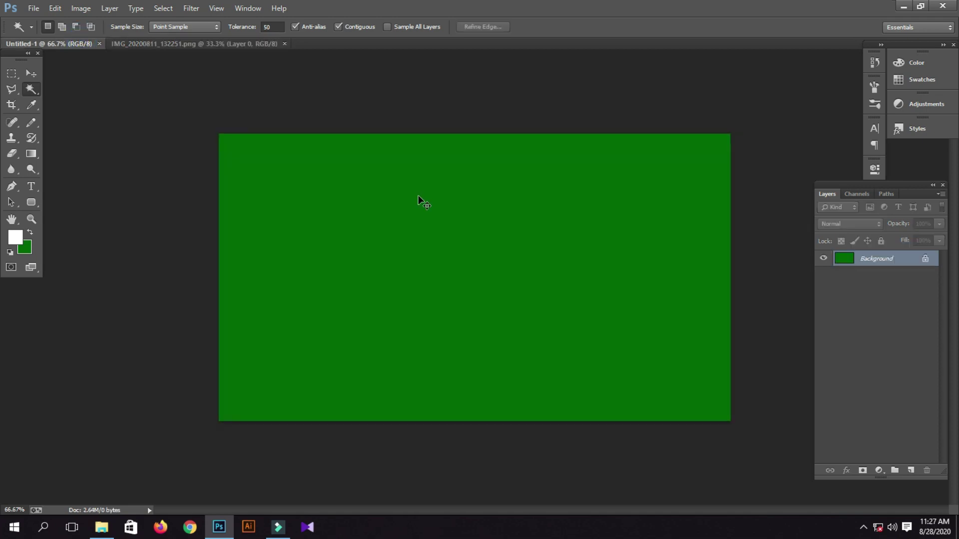
drag(418, 196, 418, 196)
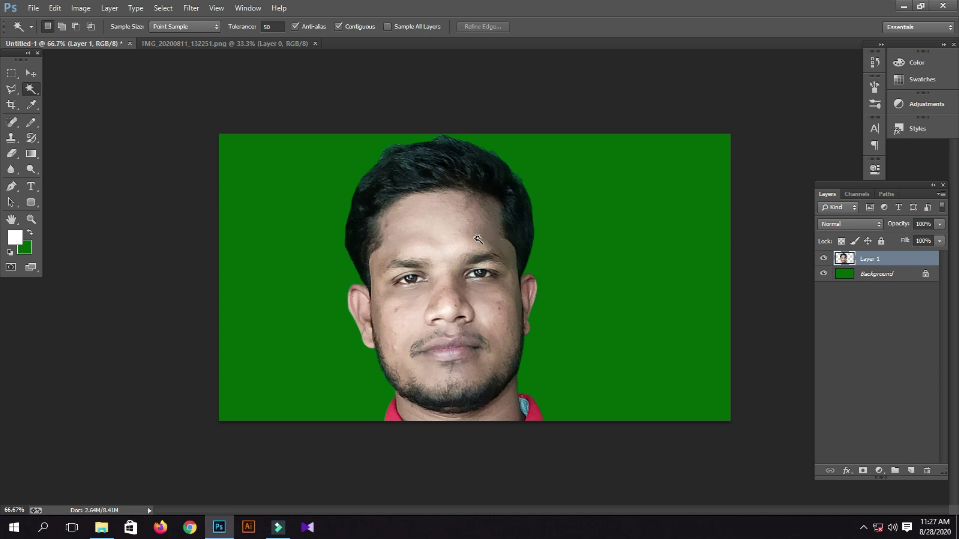
Scale the pasted man to about 39% with Free Transform and place him in the left half of the canvas
key(ctrl+t)
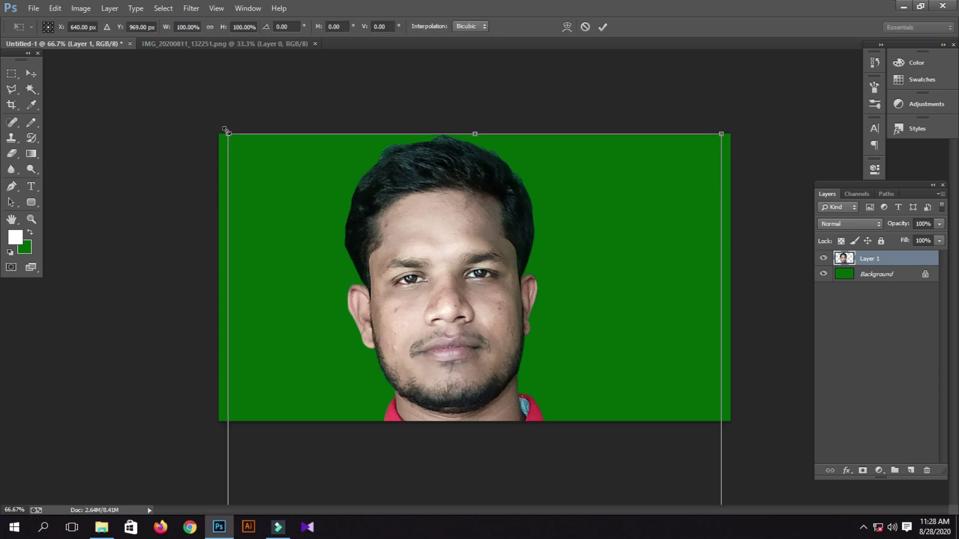
drag(229, 134, 338, 271)
drag(391, 305, 297, 145)
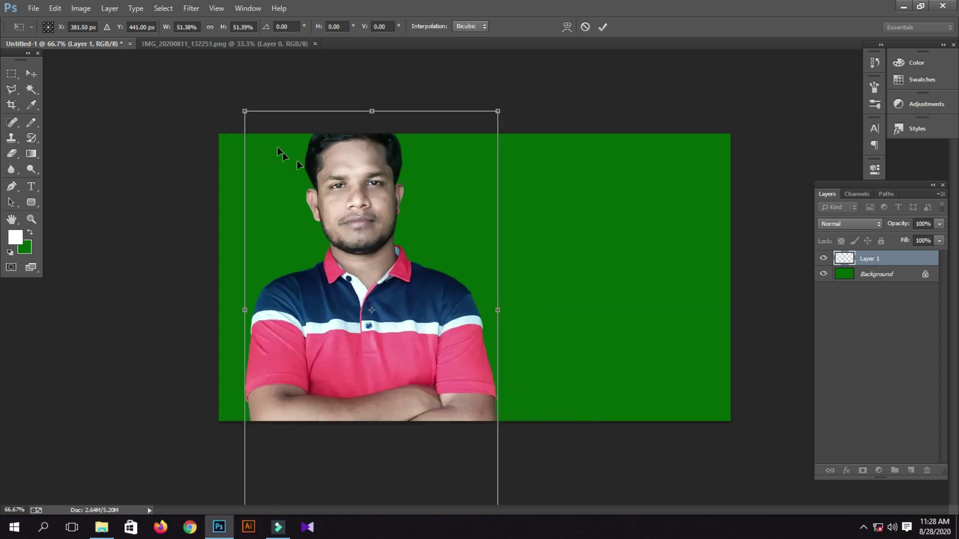
drag(244, 109, 303, 203)
drag(348, 281, 291, 224)
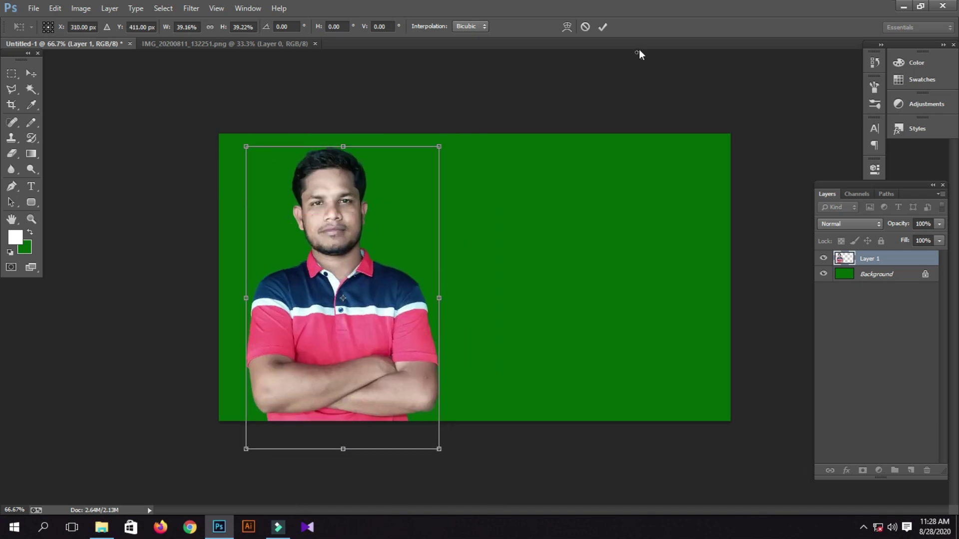
click(603, 26)
key(w)
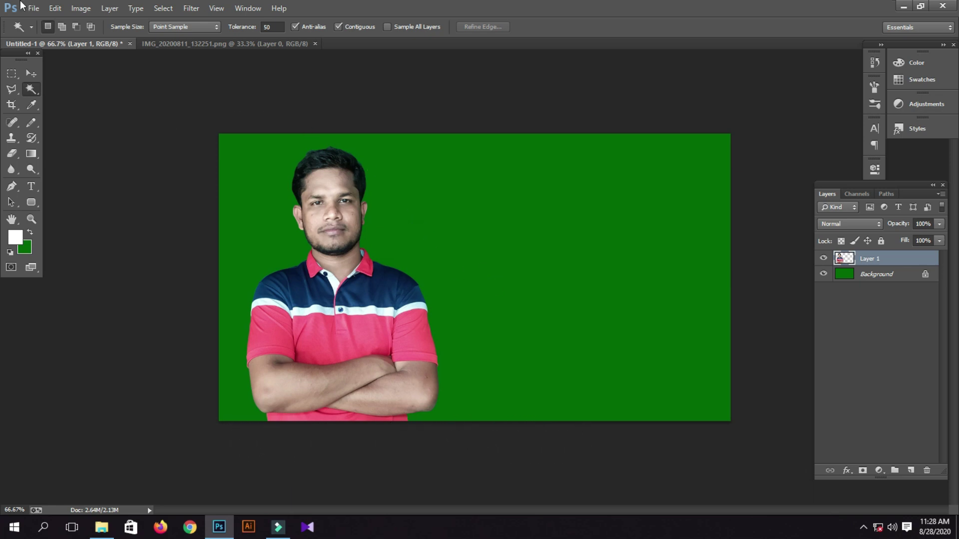
Try a 1 px white outside stroke around the man with the Stroke command, and undo it
click(55, 8)
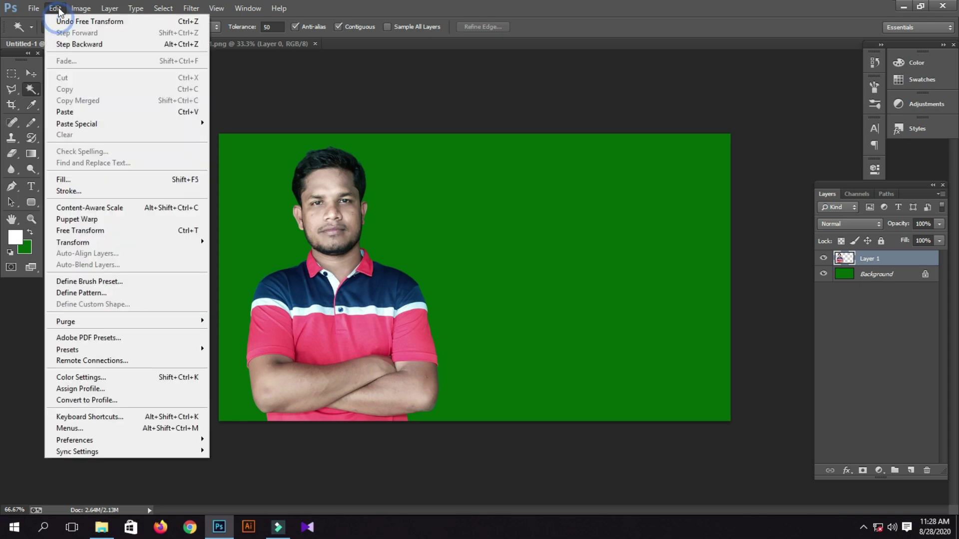
click(73, 192)
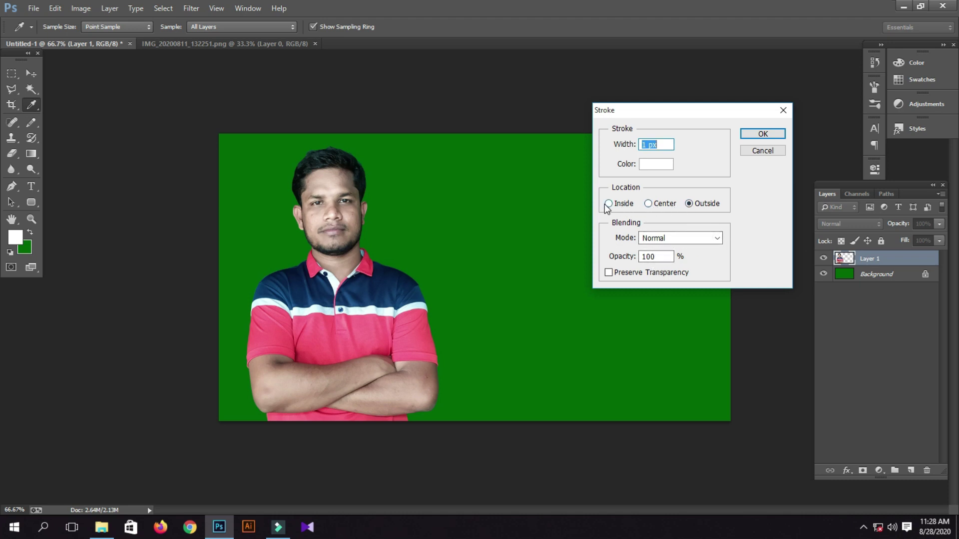
click(749, 135)
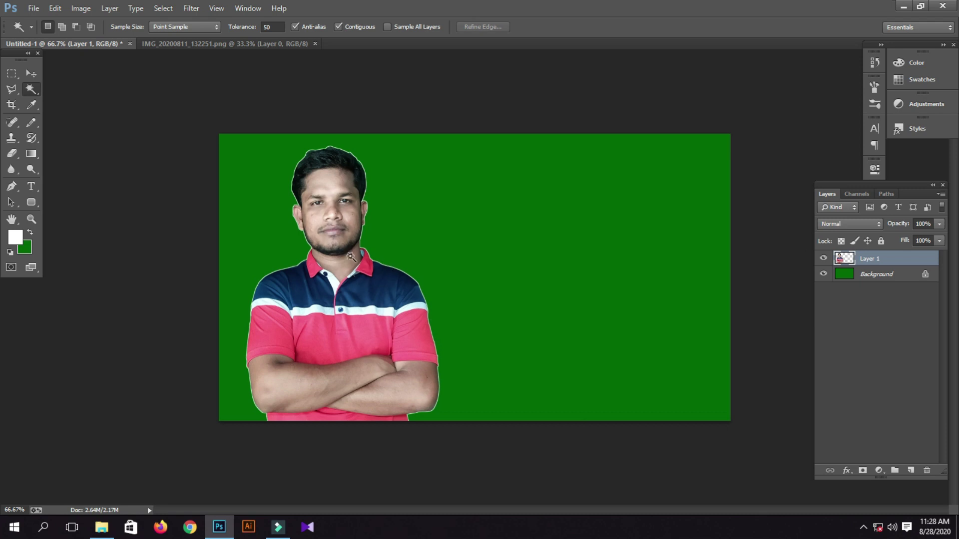
key(ctrl+z)
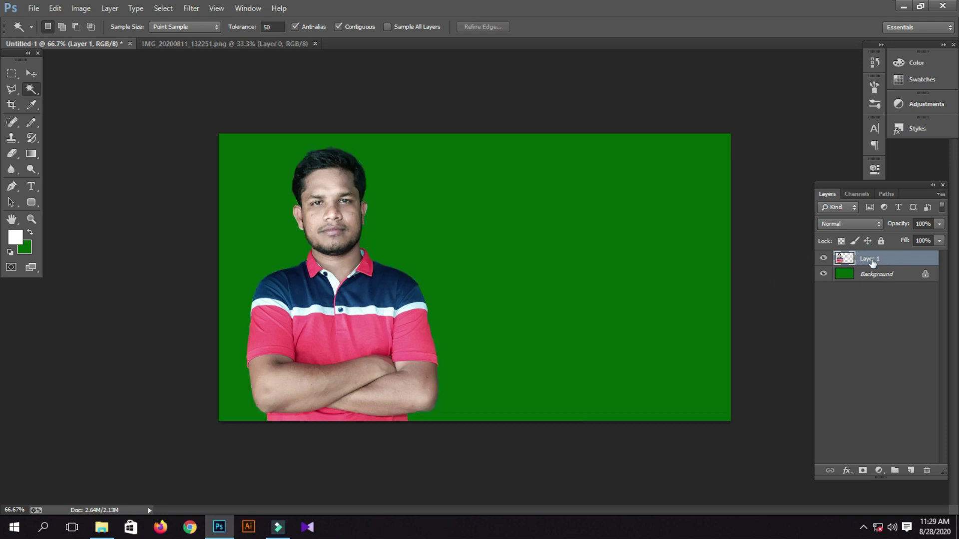
Add a Stroke layer style to Layer 1 in white (ffffff) with a size of 10 px
double_click(929, 262)
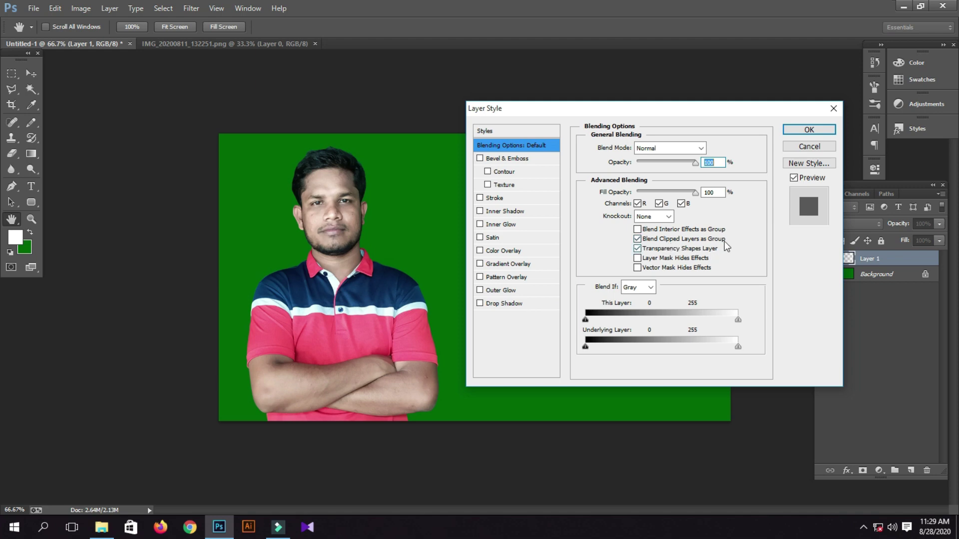
click(494, 199)
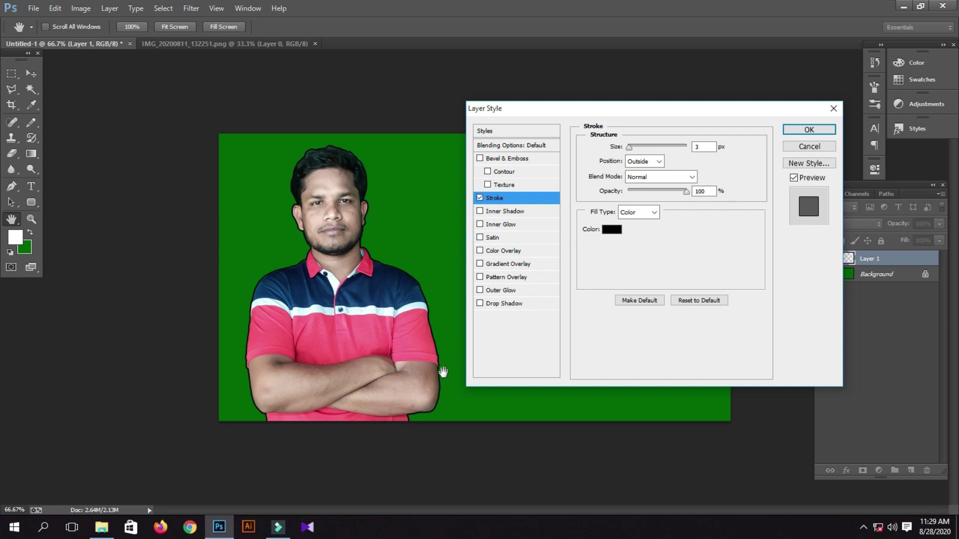
click(612, 229)
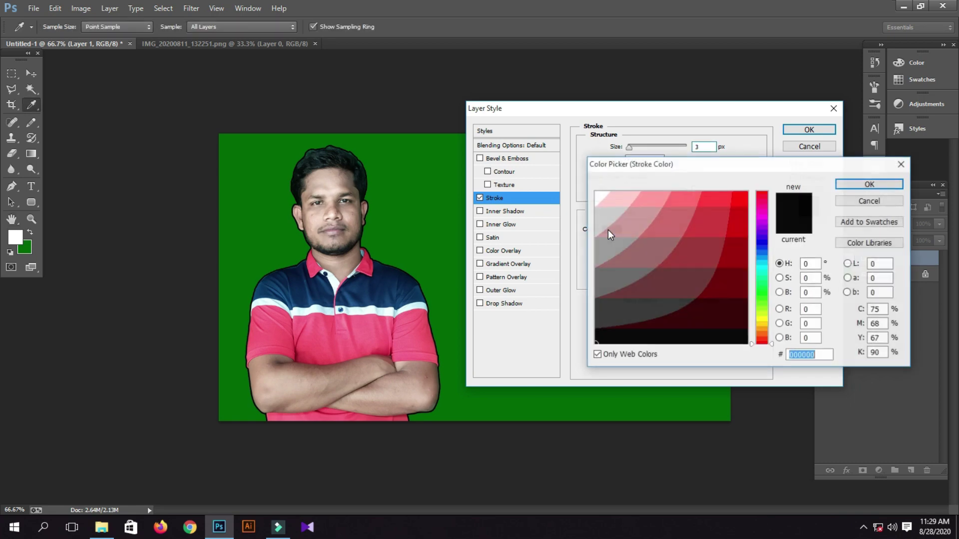
click(681, 275)
click(652, 234)
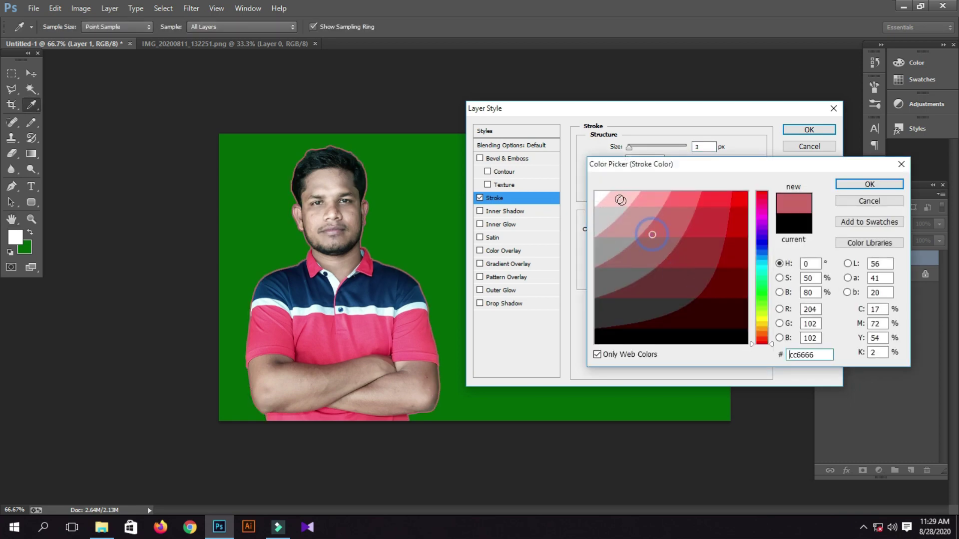
click(598, 195)
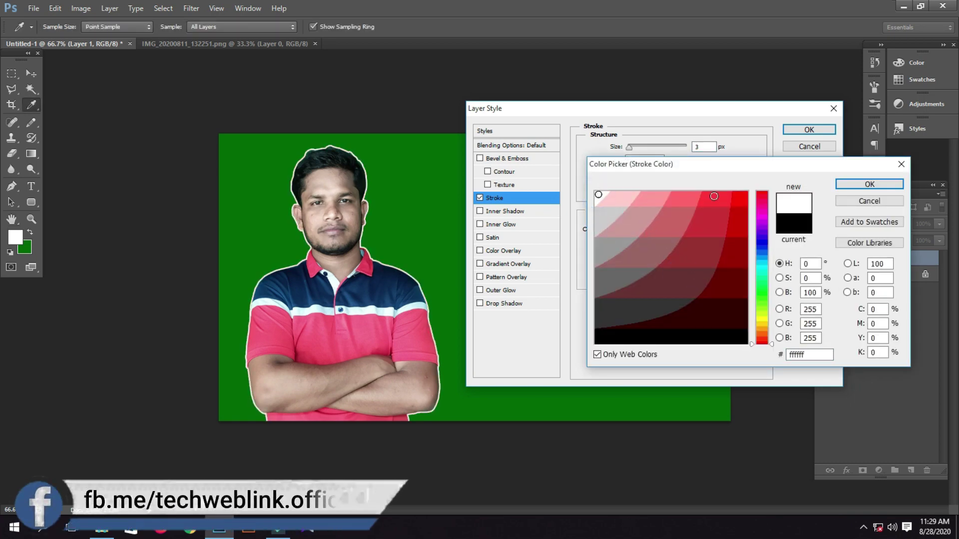
click(850, 185)
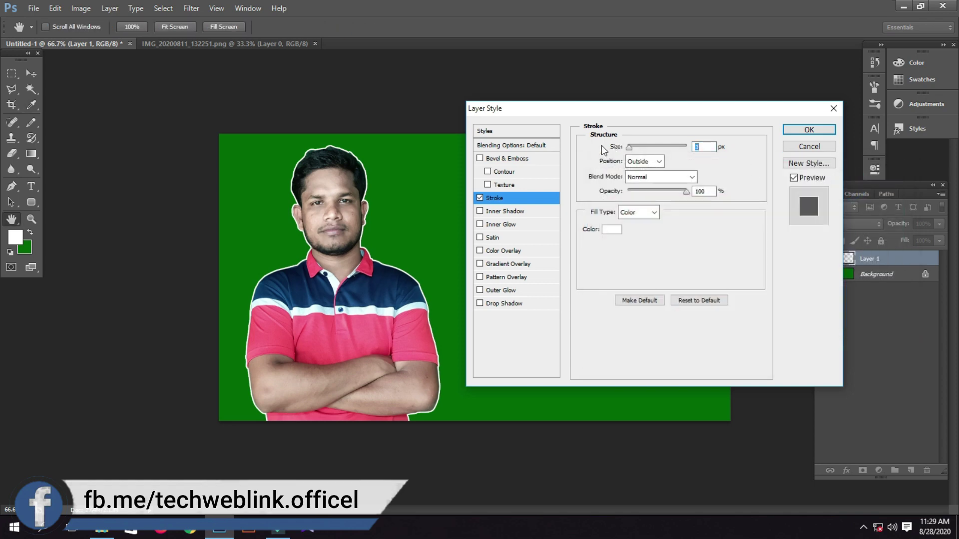
mouse_move(628, 146)
mouse_down()
mouse_move(650, 152)
mouse_move(633, 148)
mouse_up()
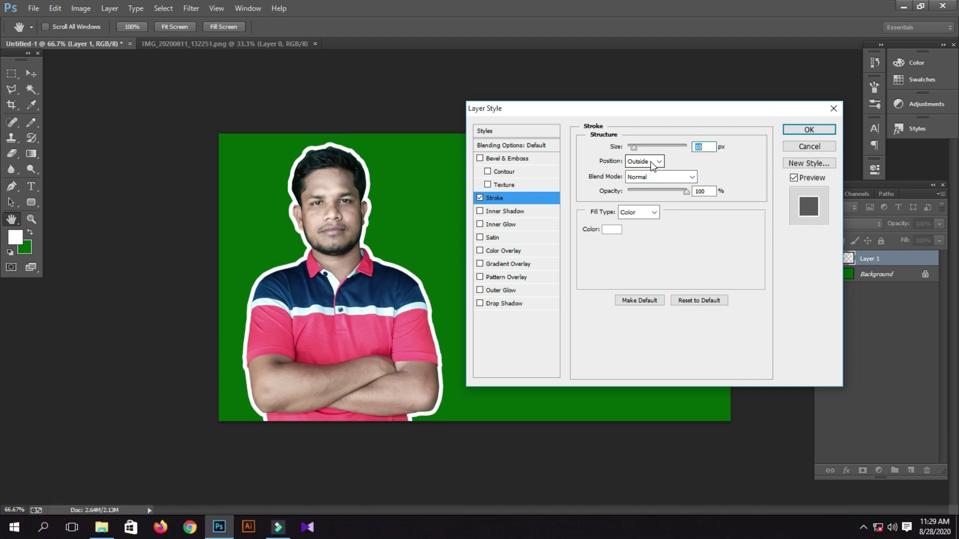
Try the Inside and Center positions for the stroke, and return it to Outside
click(652, 165)
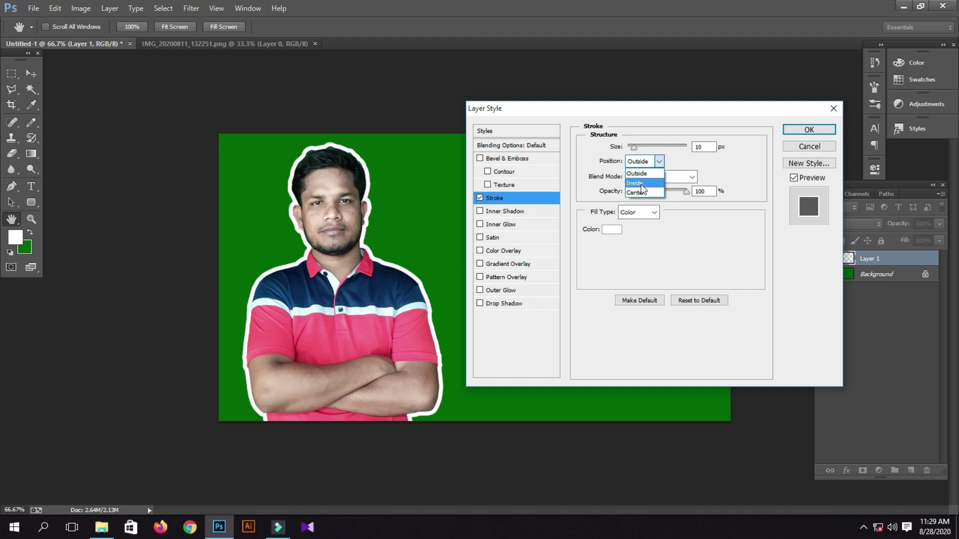
click(640, 184)
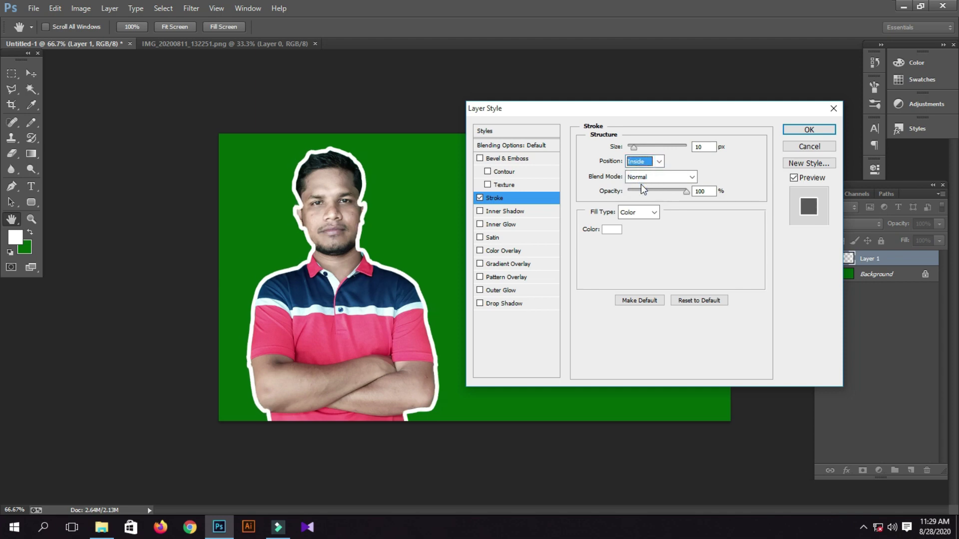
click(648, 165)
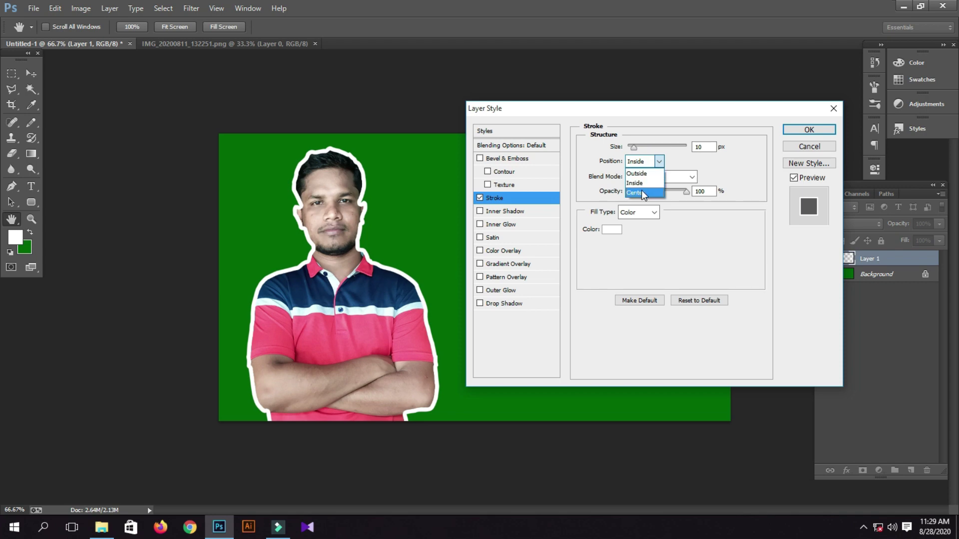
click(641, 192)
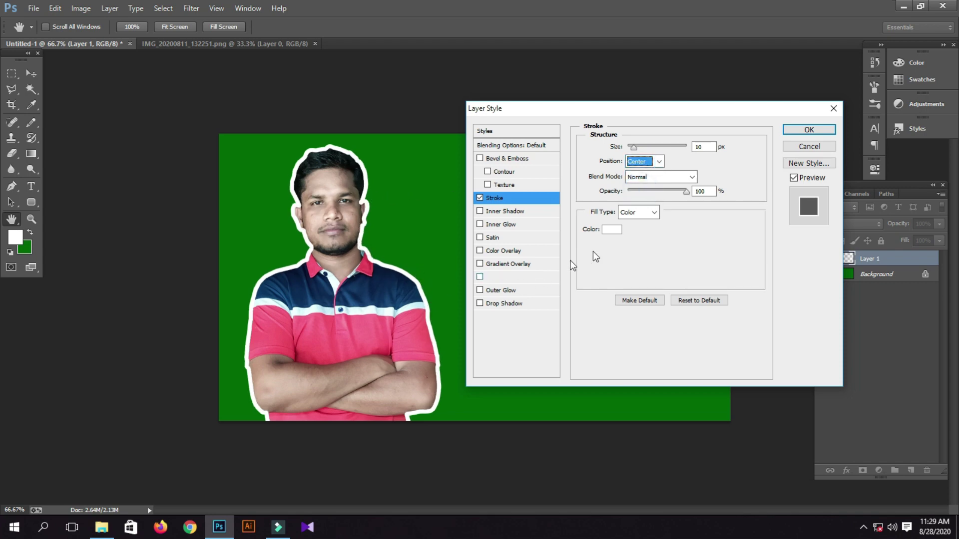
click(657, 162)
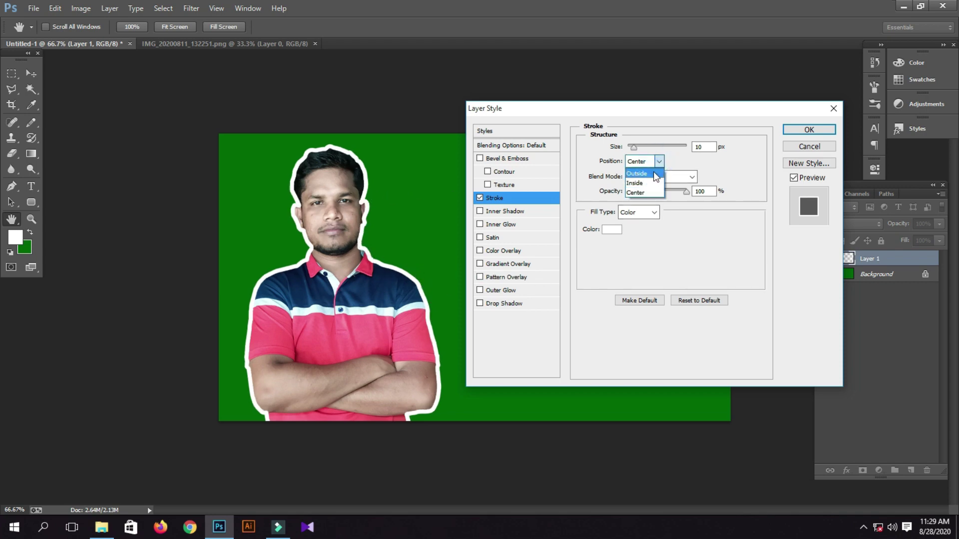
click(654, 174)
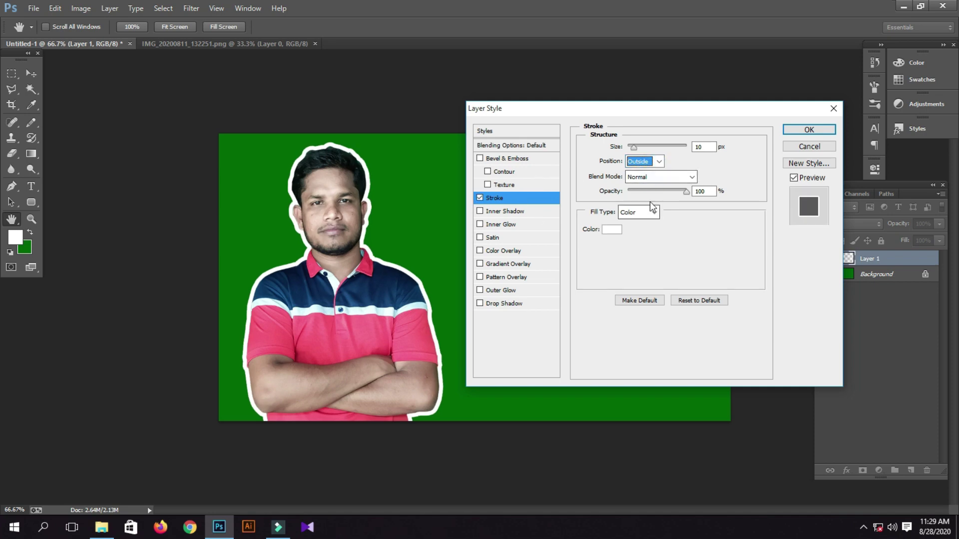
Set the stroke's blend mode to Lighten
click(671, 179)
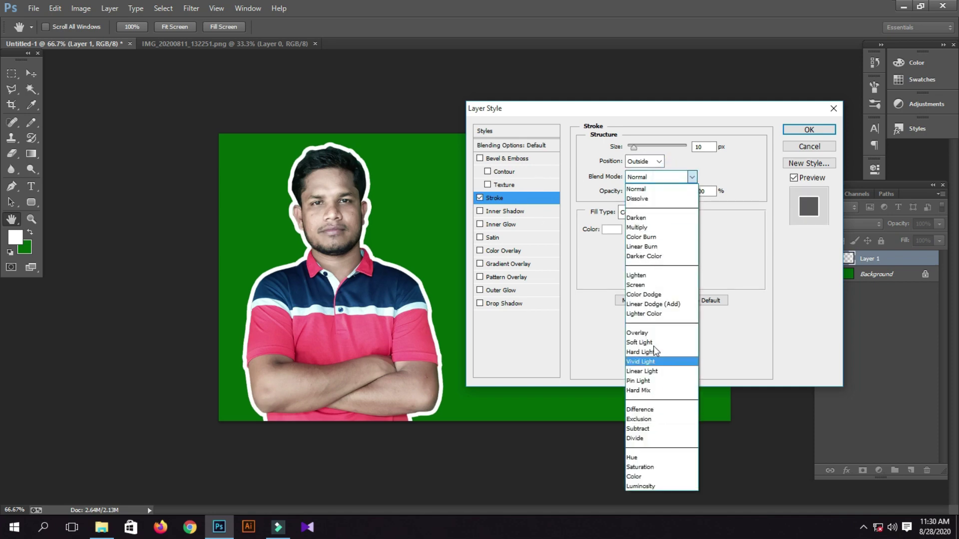
click(656, 276)
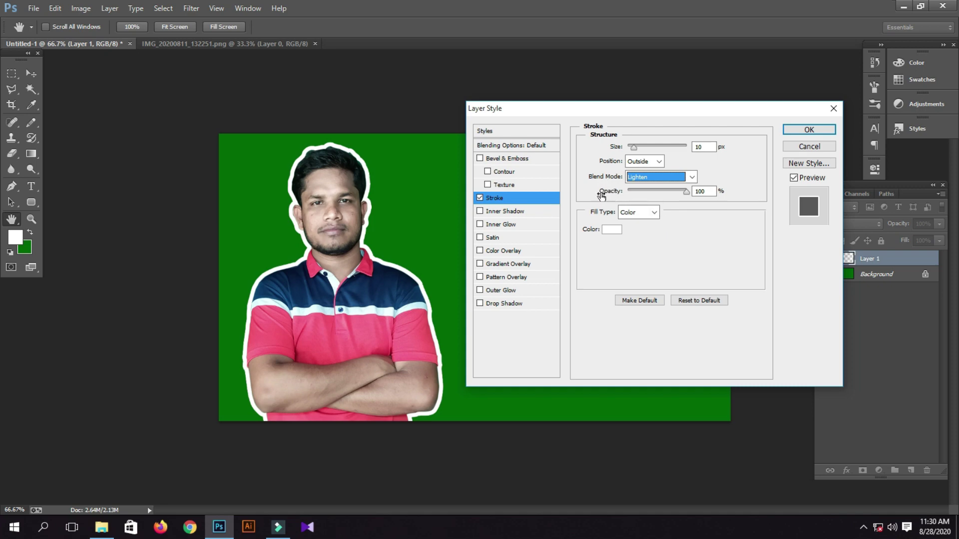
Keep the stroke's opacity at 100% and its fill type on Color, and apply the layer style
click(686, 193)
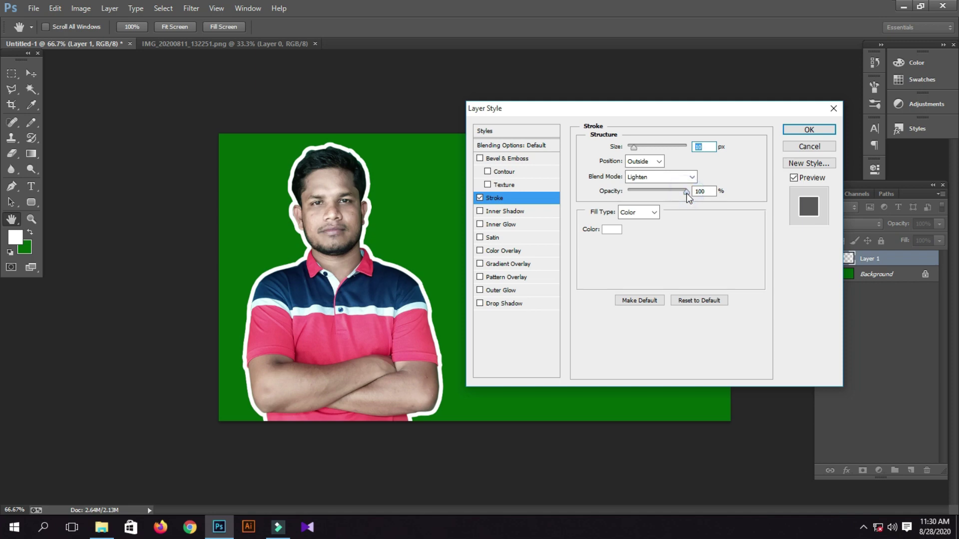
mouse_move(686, 193)
mouse_down()
mouse_move(630, 192)
mouse_move(693, 193)
mouse_up()
click(642, 214)
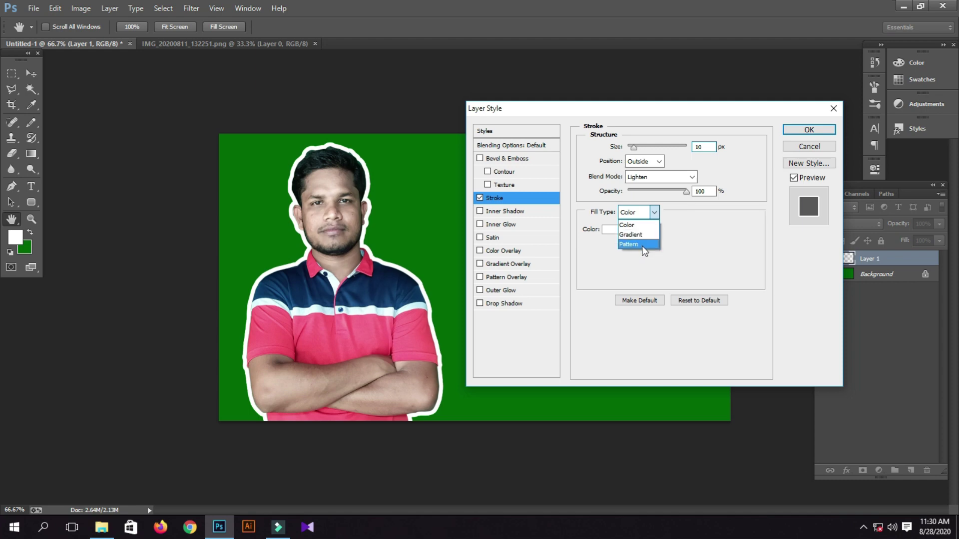
click(655, 215)
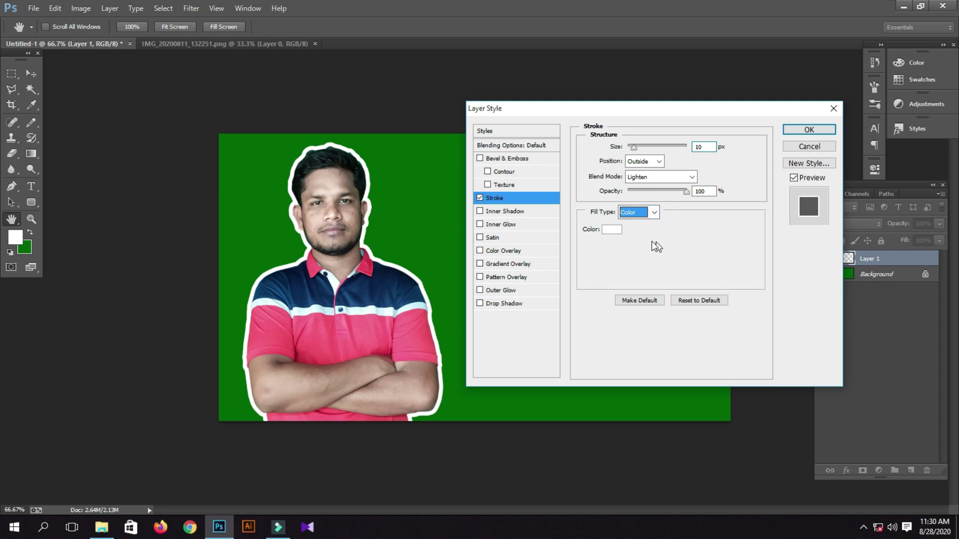
click(809, 131)
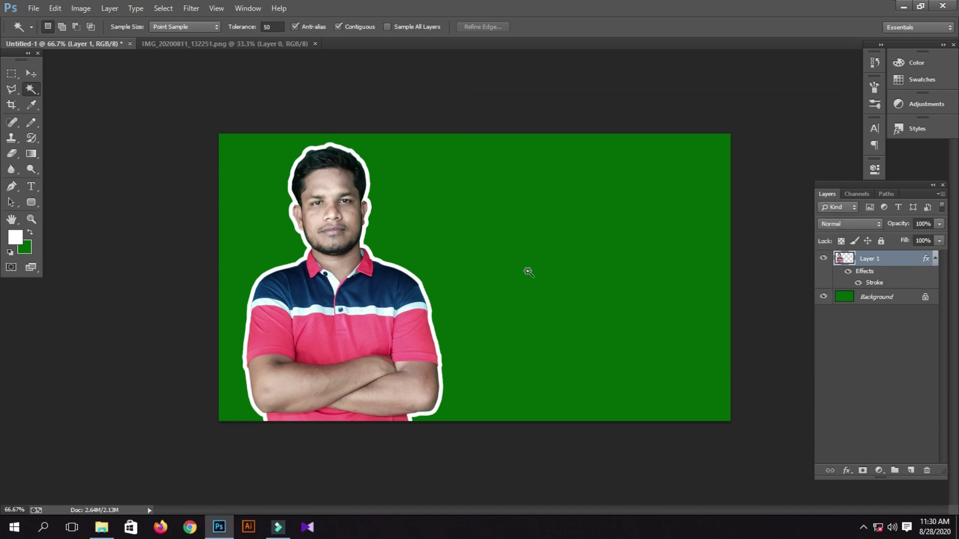
Add the white text "আমার" in SutonnyMJ Regular at 55.8 pt on the green area beside the man
click(30, 186)
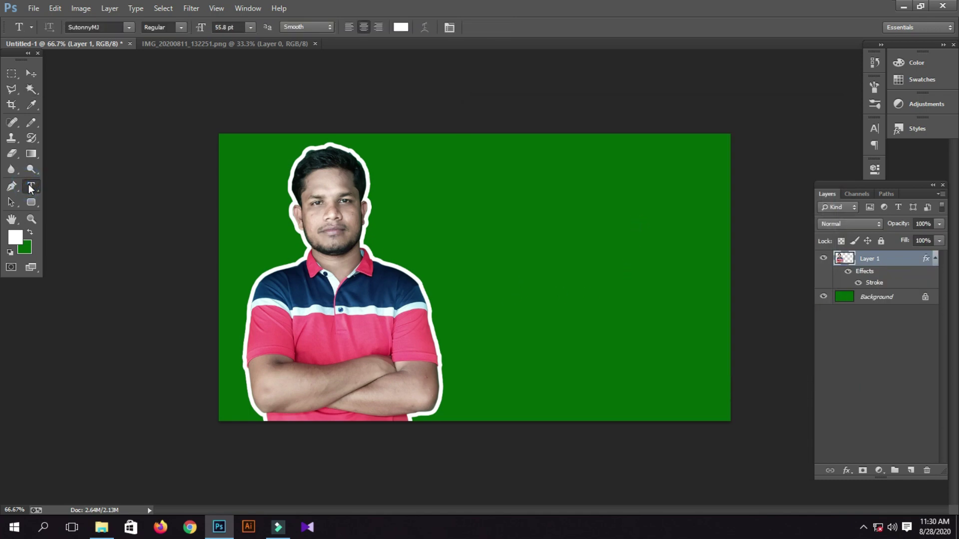
click(532, 265)
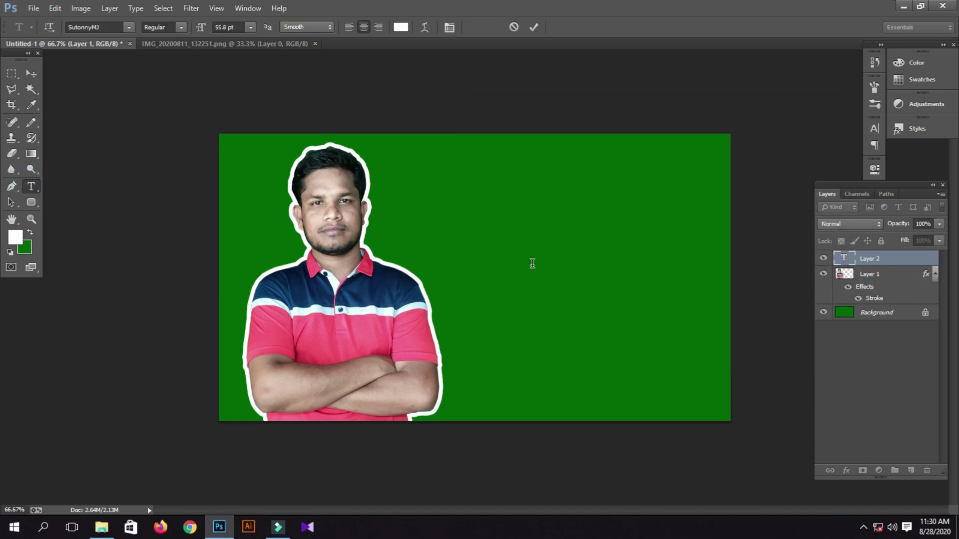
text(আ)
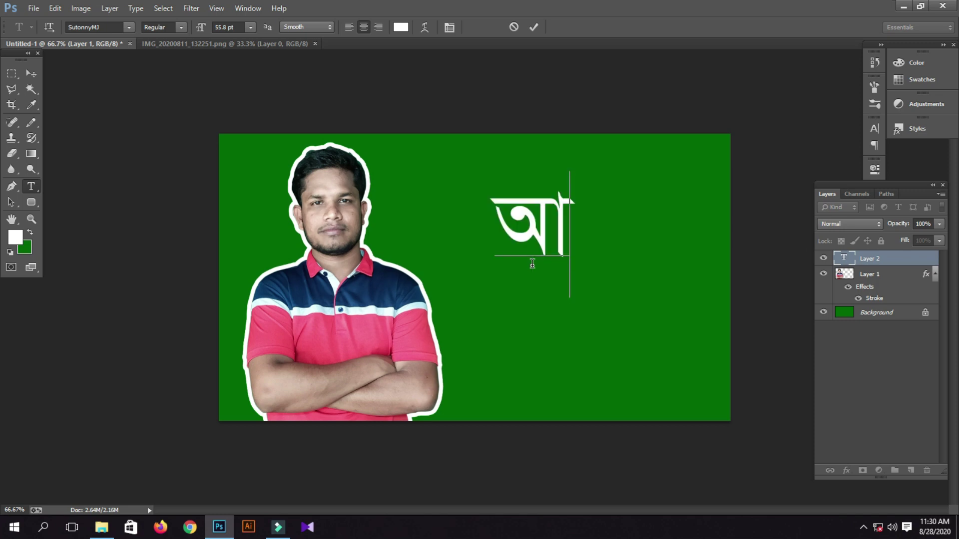
text(মার)
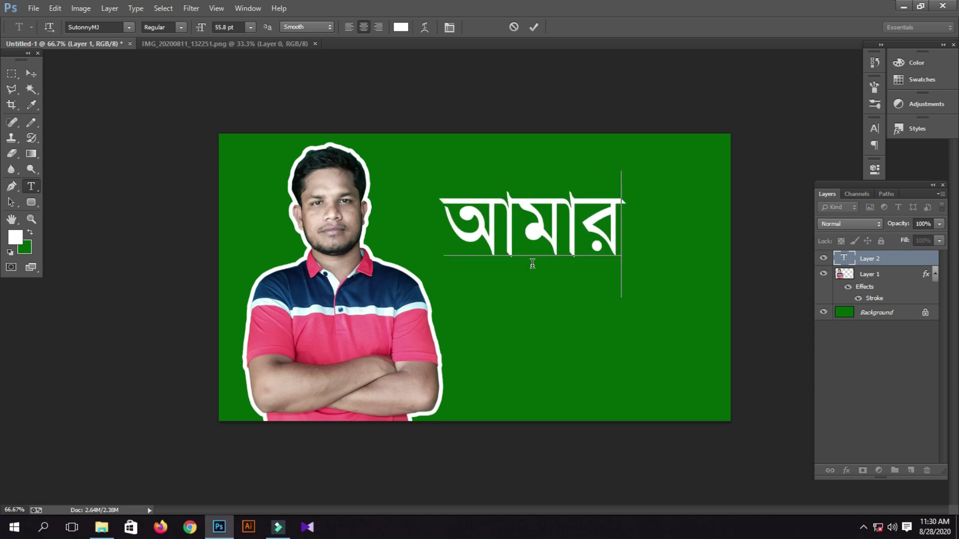
key(ctrl+Return)
key(v)
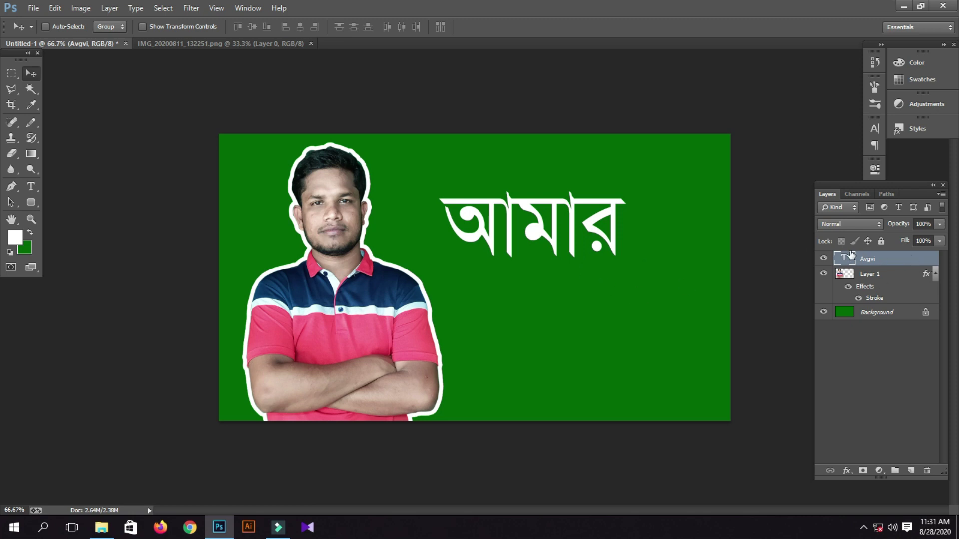
Add a Stroke layer style to the "আমার" text layer, keeping the text in view
double_click(924, 260)
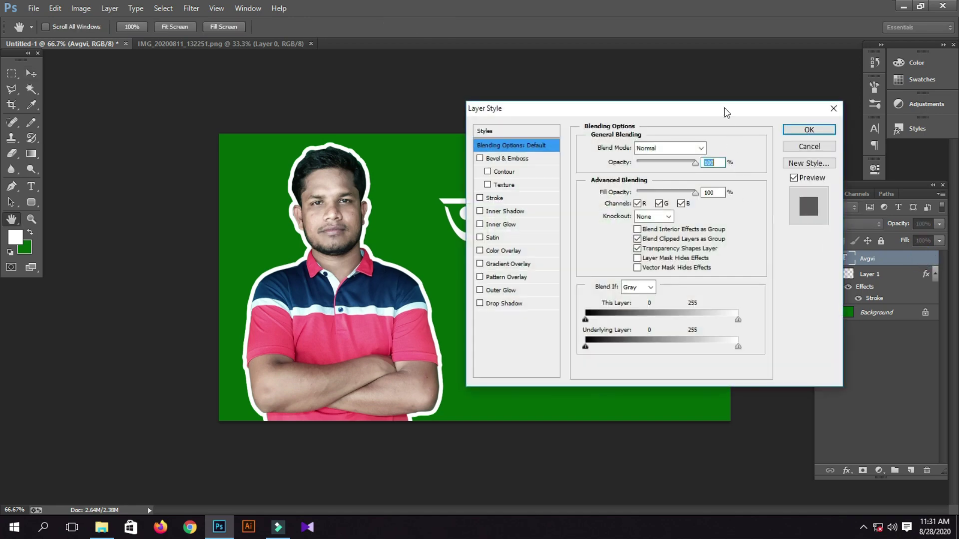
drag(694, 113, 293, 113)
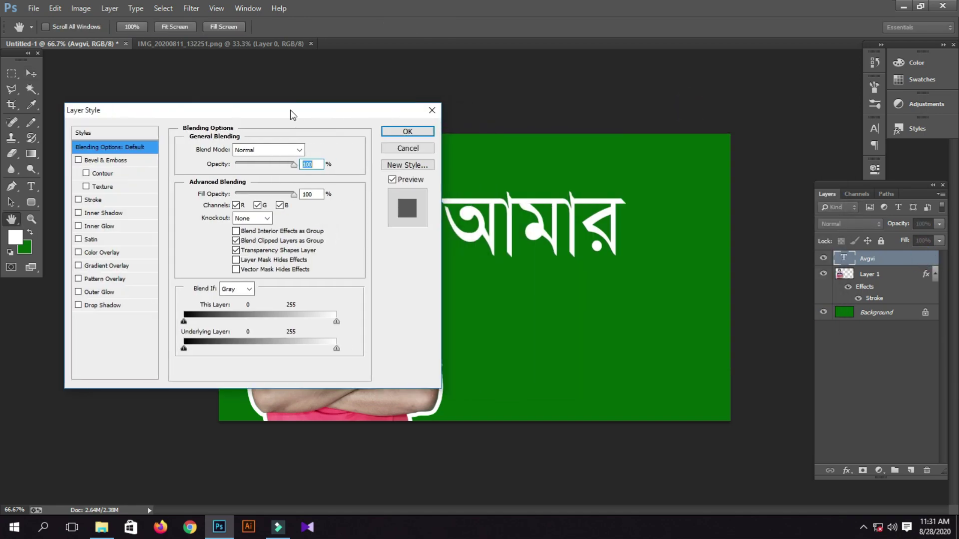
click(91, 201)
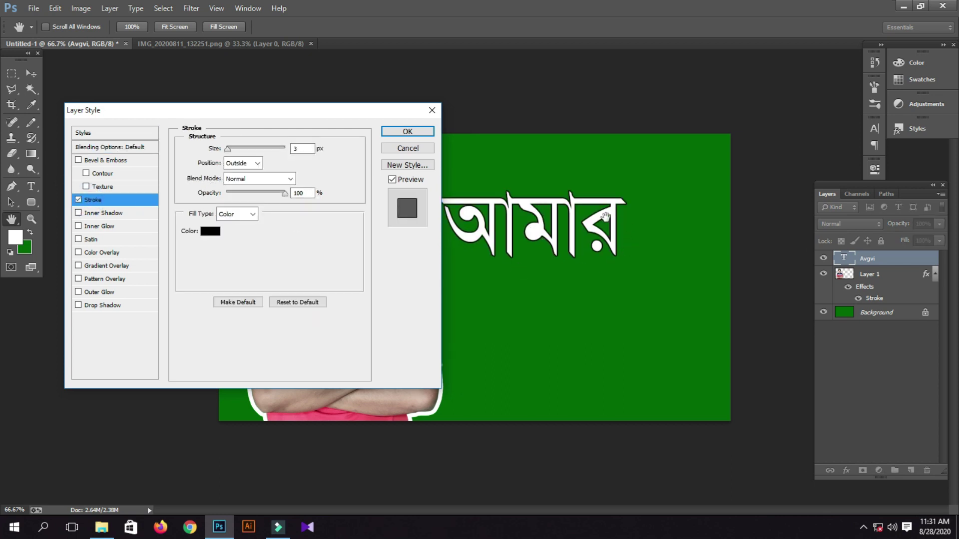
Try a muted pink colour for the text's stroke, and return it to black
click(209, 231)
click(688, 258)
drag(668, 262, 628, 237)
click(862, 187)
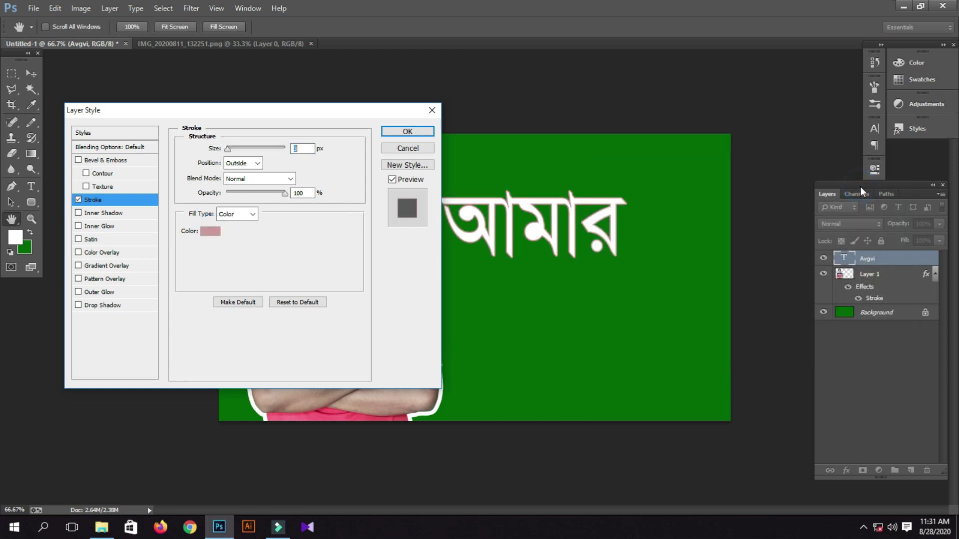
click(214, 232)
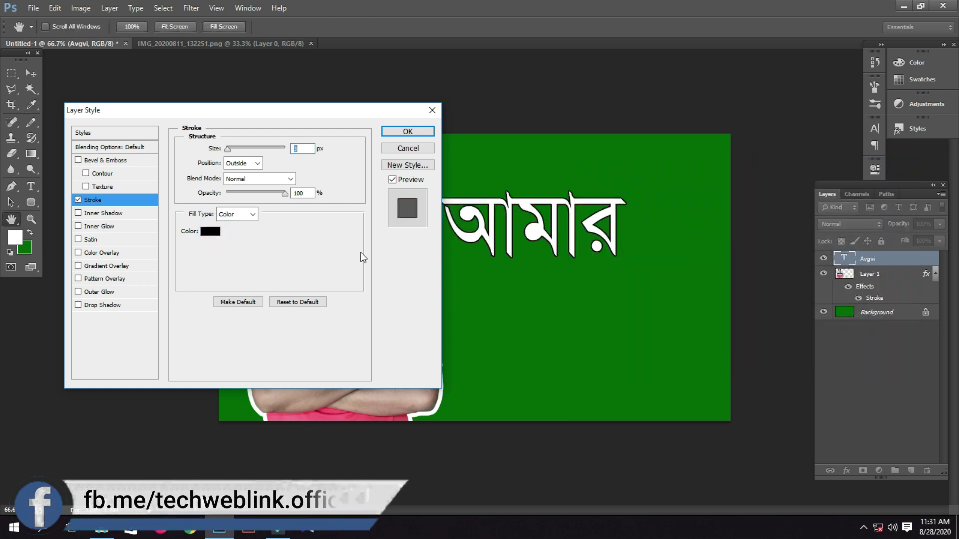
Set the text's stroke size to 10 px and apply the layer style
drag(228, 153, 229, 151)
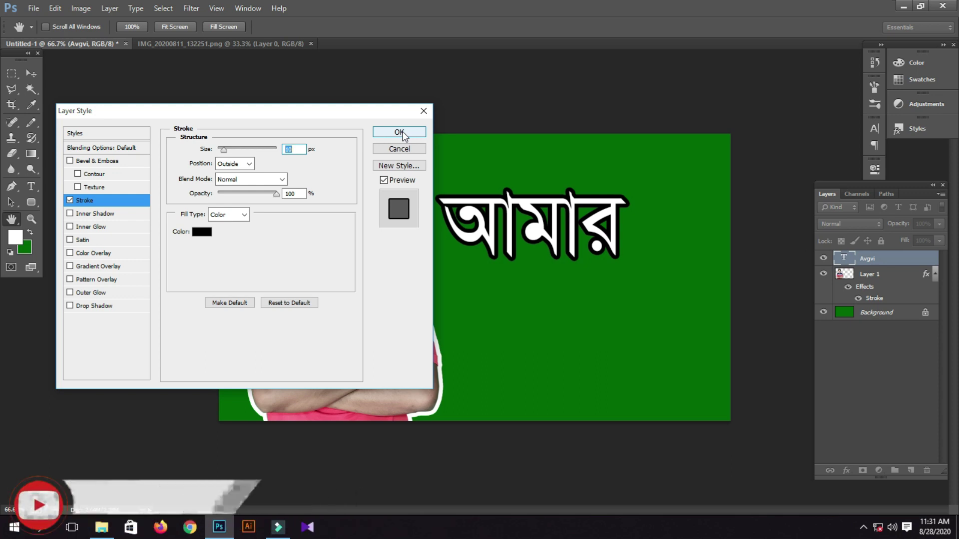
click(399, 132)
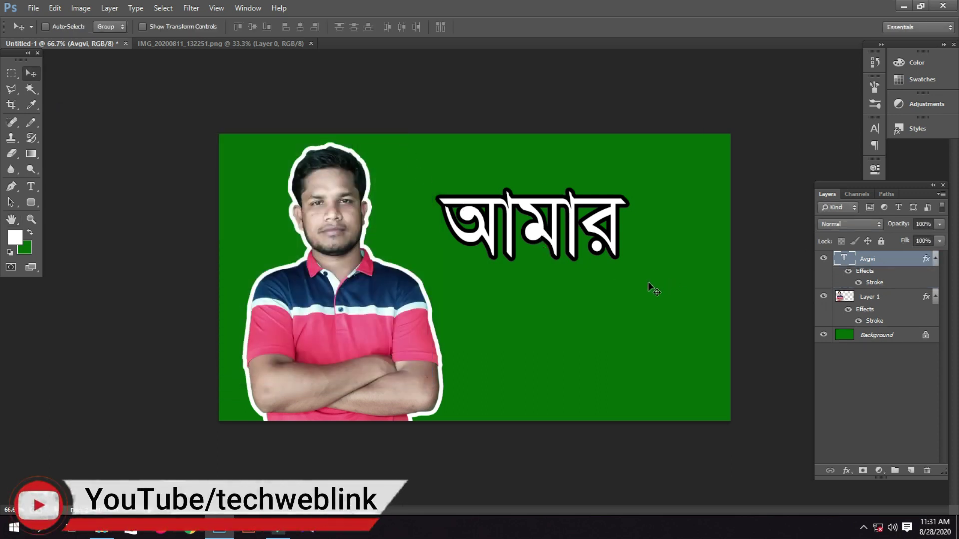